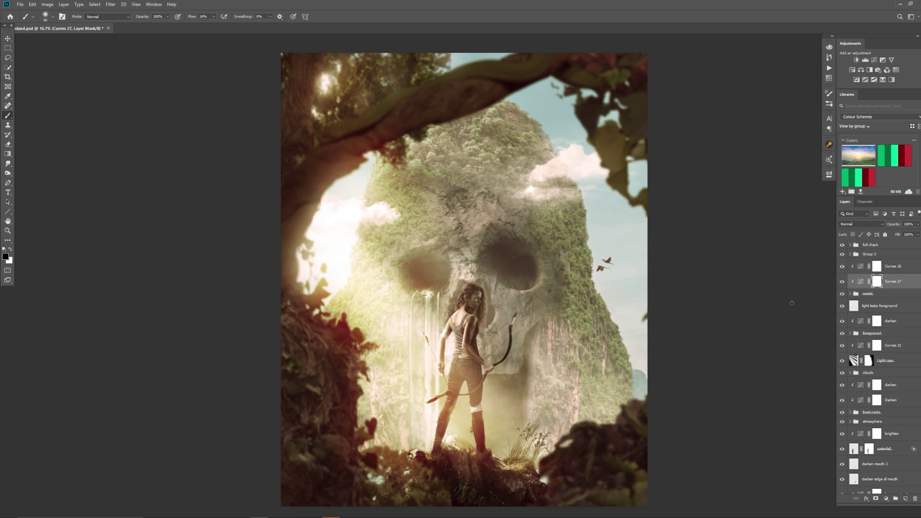
# Step: Hide the warm-haze Group 2, expand 'full check', and show Layer 32 and Layer 32 copy
pyautogui.click(842, 254)
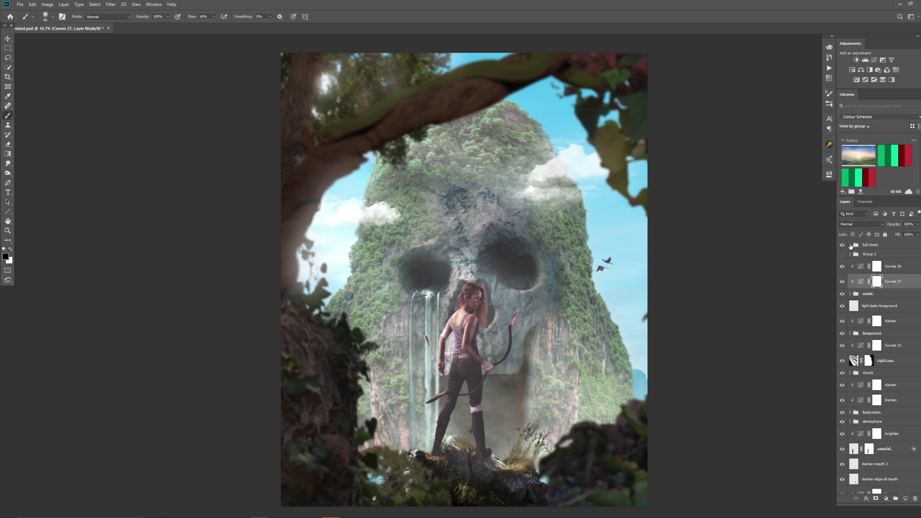
pyautogui.click(850, 245)
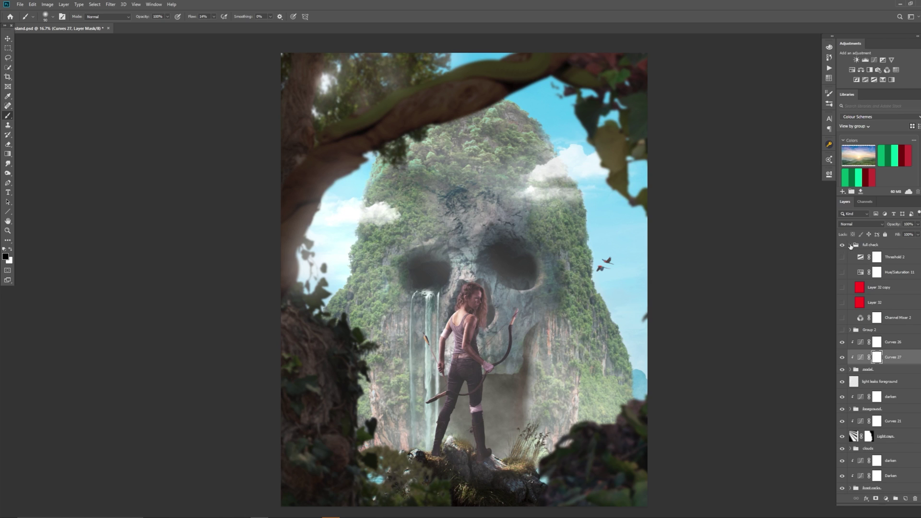
pyautogui.click(841, 303)
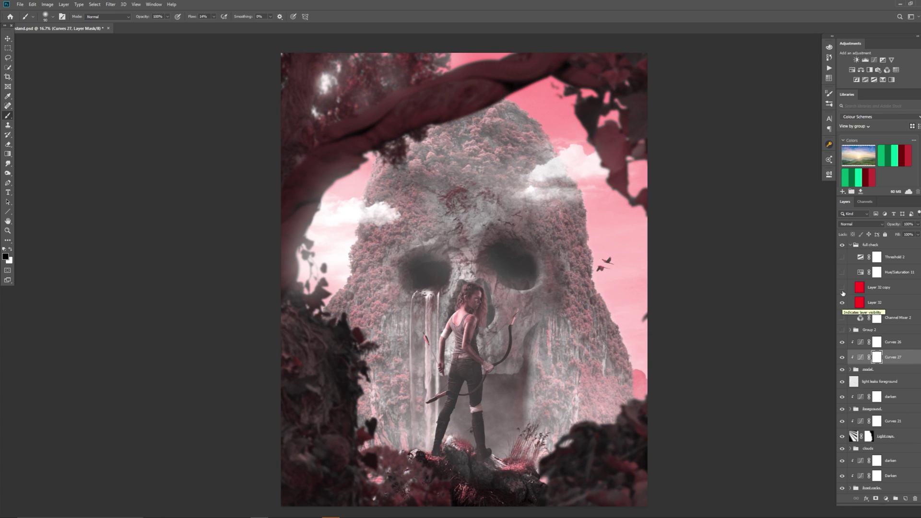
pyautogui.click(842, 288)
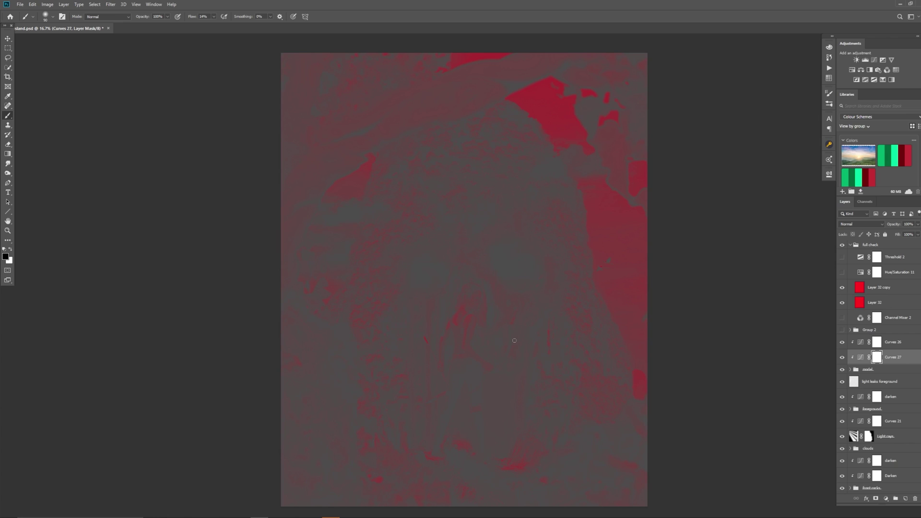
# Step: Cycle through the colour-only and Hue/Saturation 11 checks, ending on the Threshold 2 view
pyautogui.click(842, 303)
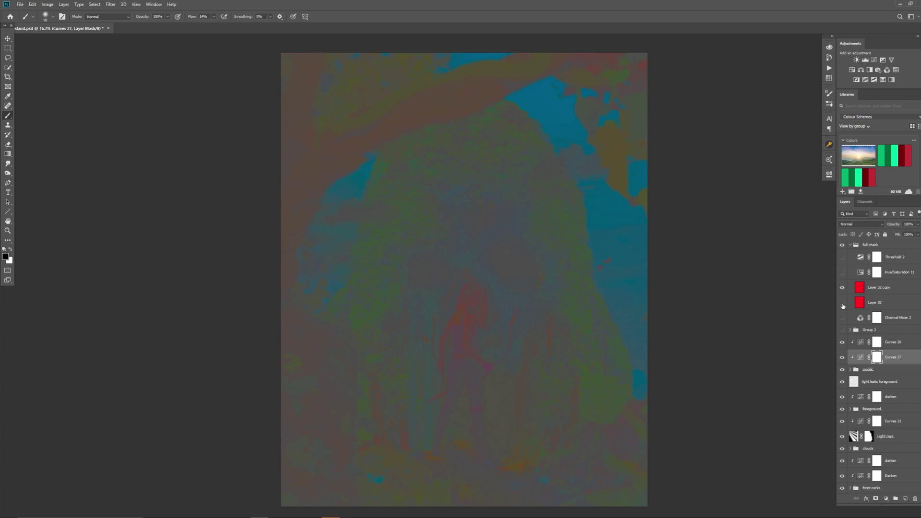
pyautogui.click(842, 273)
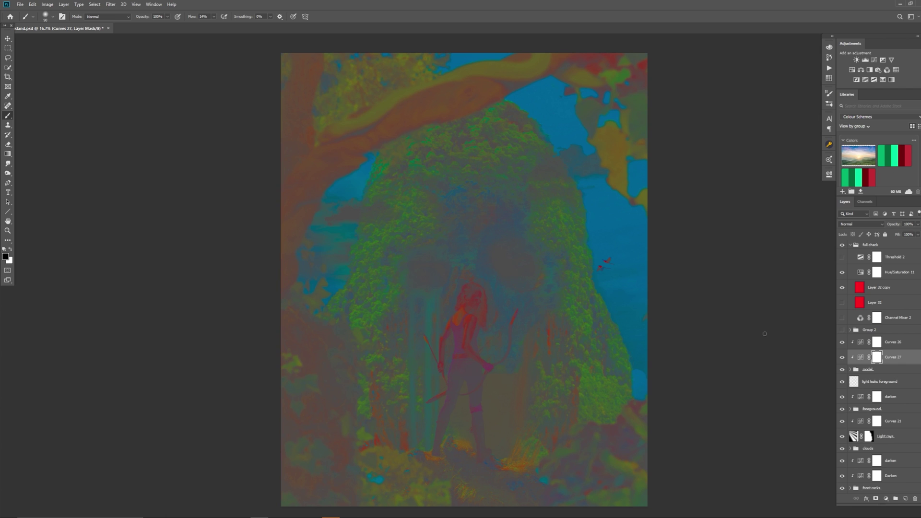
pyautogui.click(842, 288)
pyautogui.click(842, 272)
pyautogui.click(842, 257)
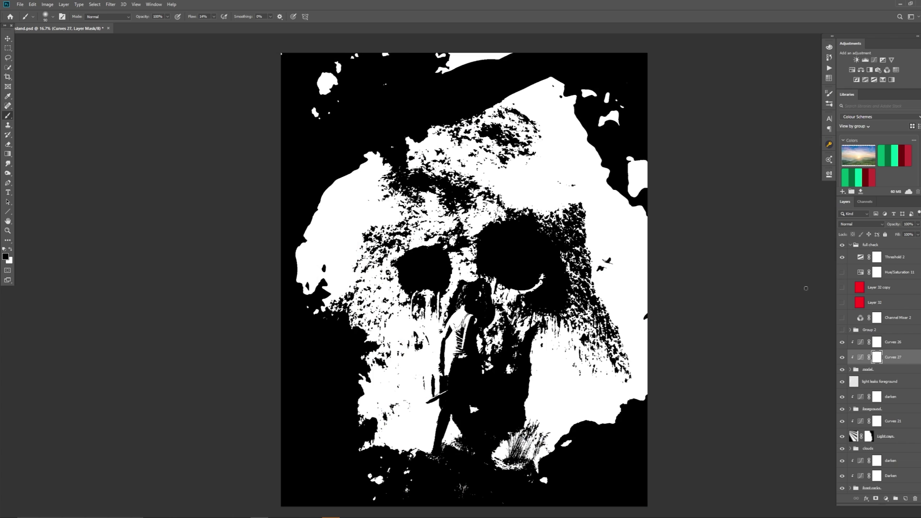
# Step: Hide the Threshold 2 check and switch off Curves 26 to darken the archer
pyautogui.click(841, 257)
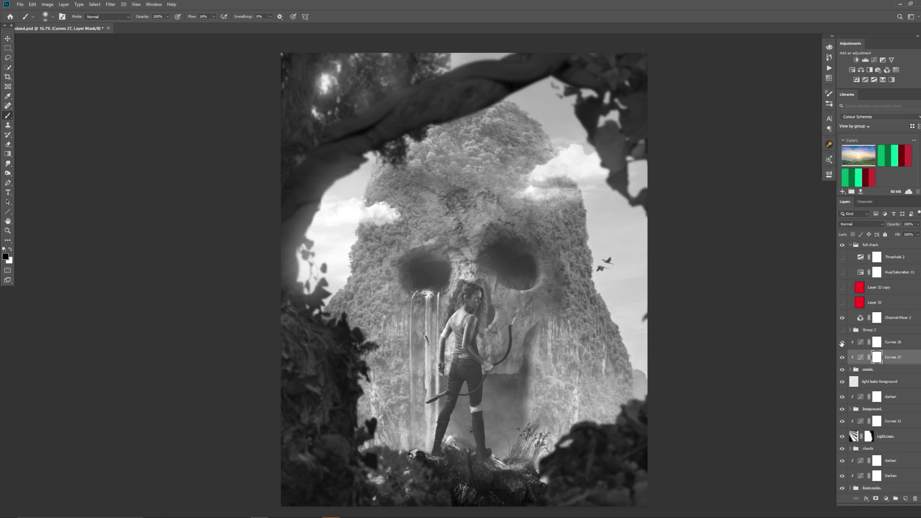
pyautogui.click(842, 341)
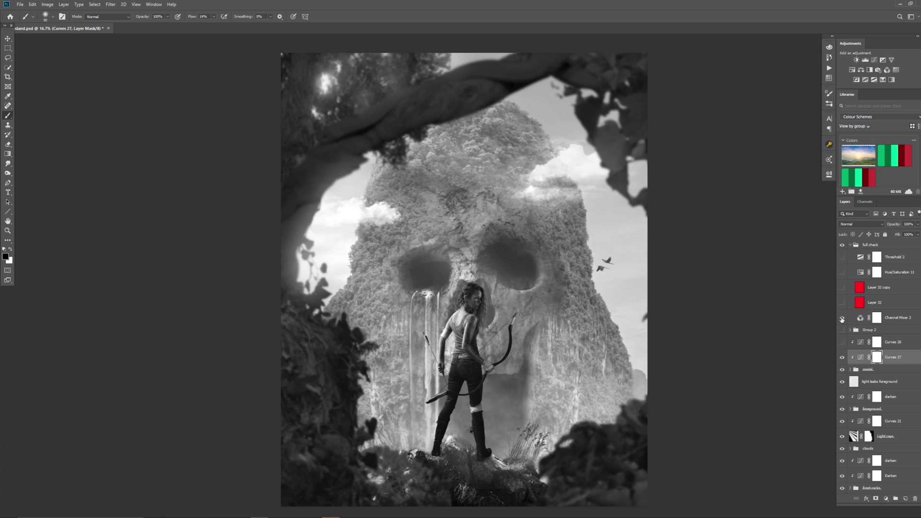
# Step: Hide Channel Mixer 2, show Layer 32 and its copy, and compare with 'full check' off and on
pyautogui.click(841, 319)
pyautogui.click(842, 302)
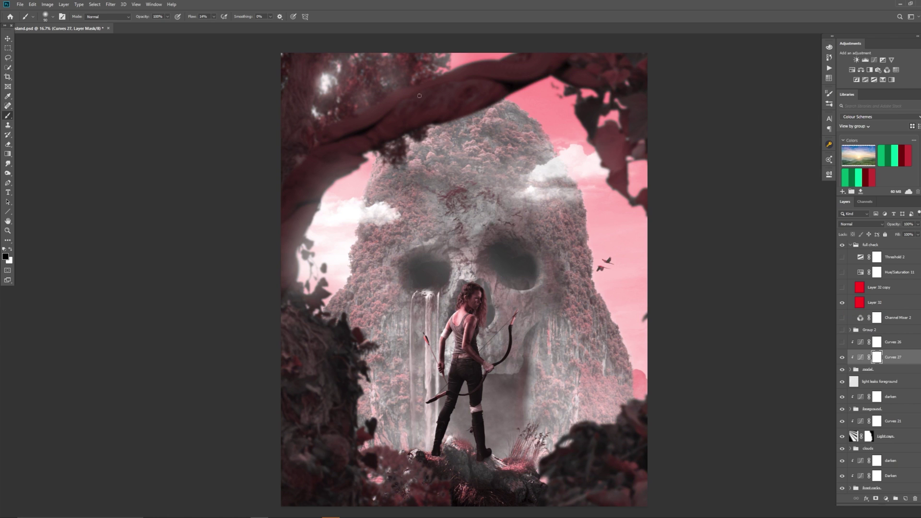
pyautogui.moveTo(422, 263); pyautogui.dragTo(524, 380)
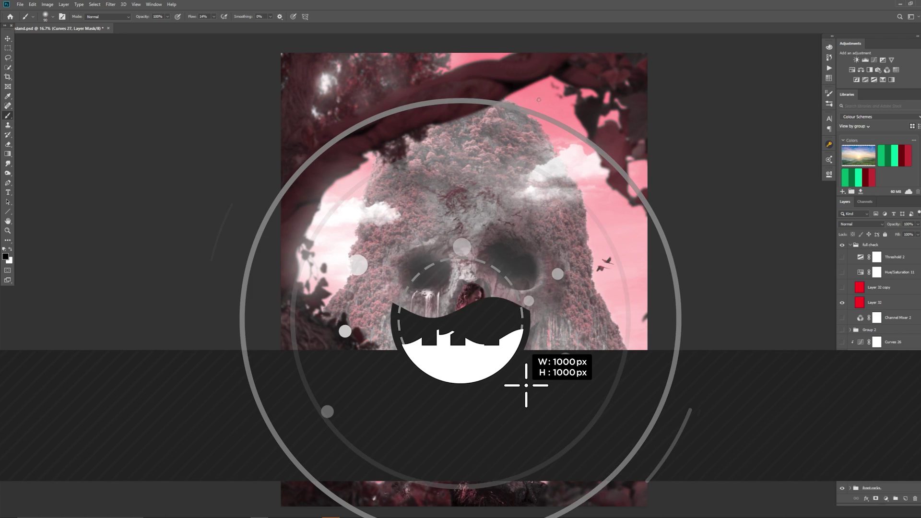
pyautogui.click(841, 287)
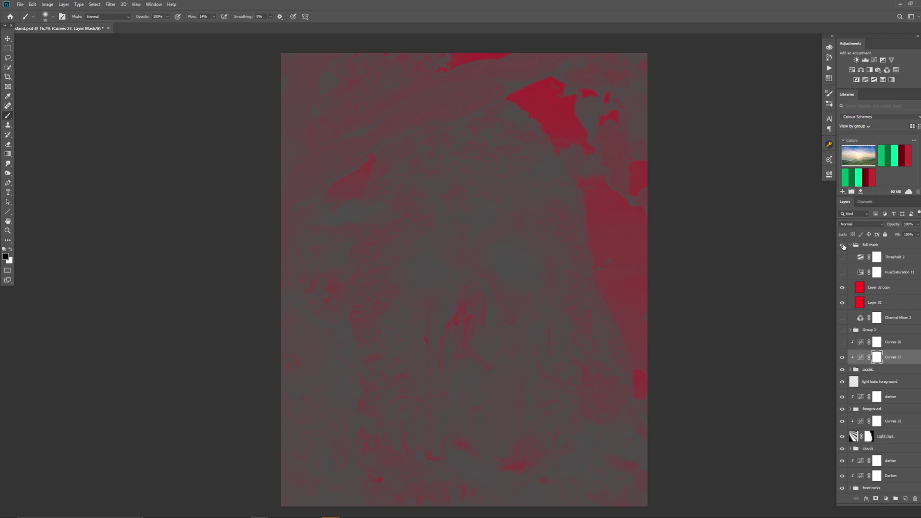
pyautogui.click(843, 246)
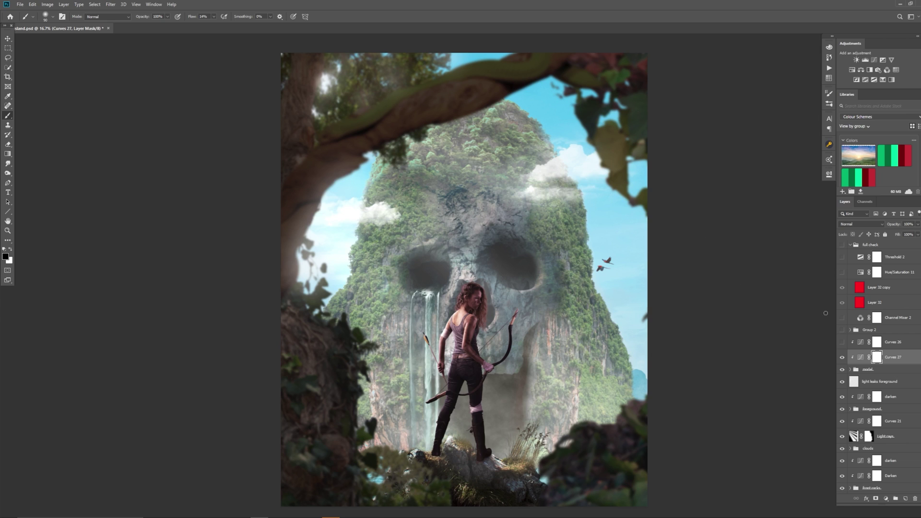
pyautogui.click(841, 288)
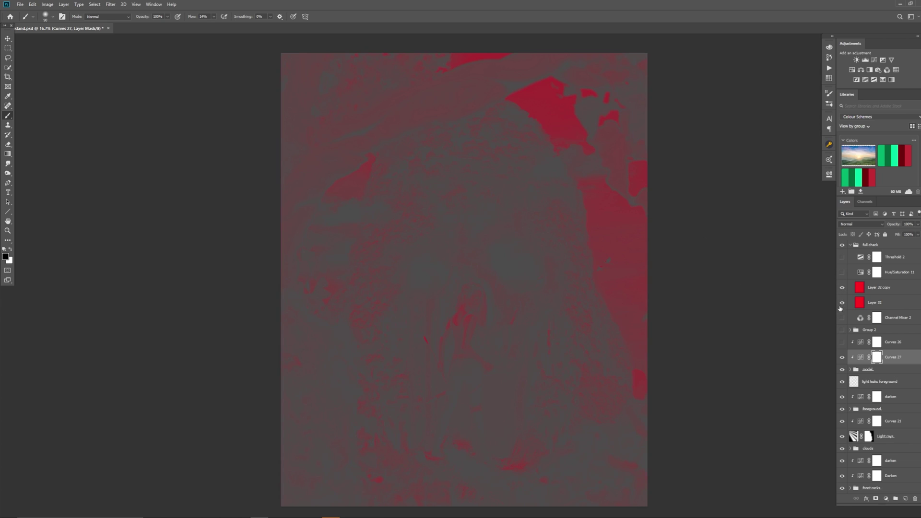
# Step: Hide Layer 32, turn on Hue/Saturation 11, and compare with 'full check' off and on
pyautogui.click(841, 303)
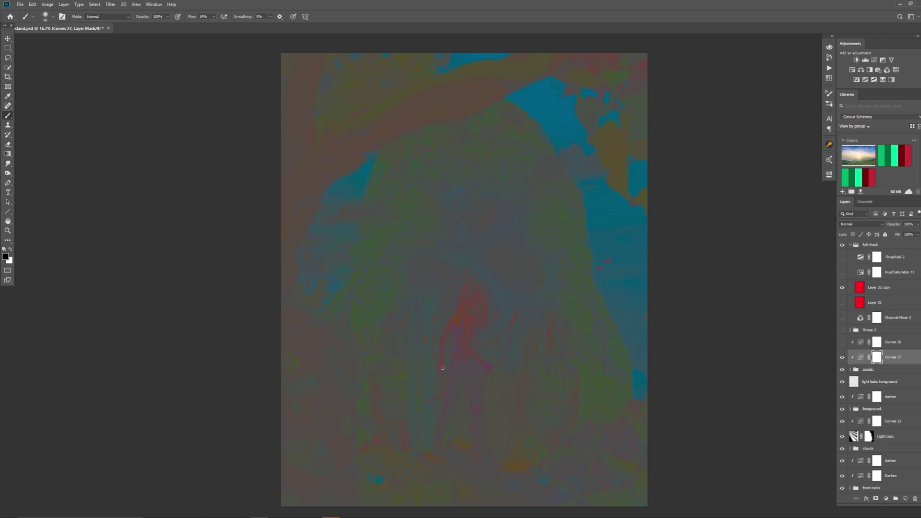
pyautogui.click(842, 272)
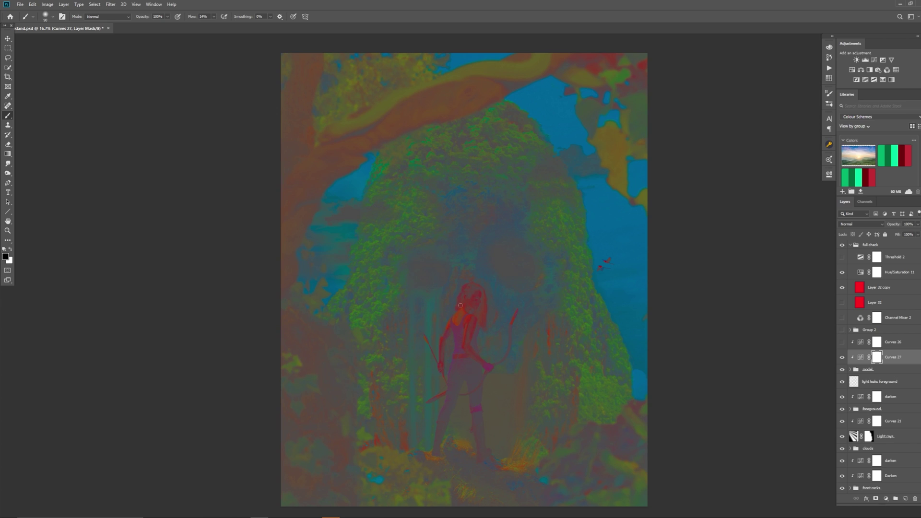
pyautogui.click(843, 245)
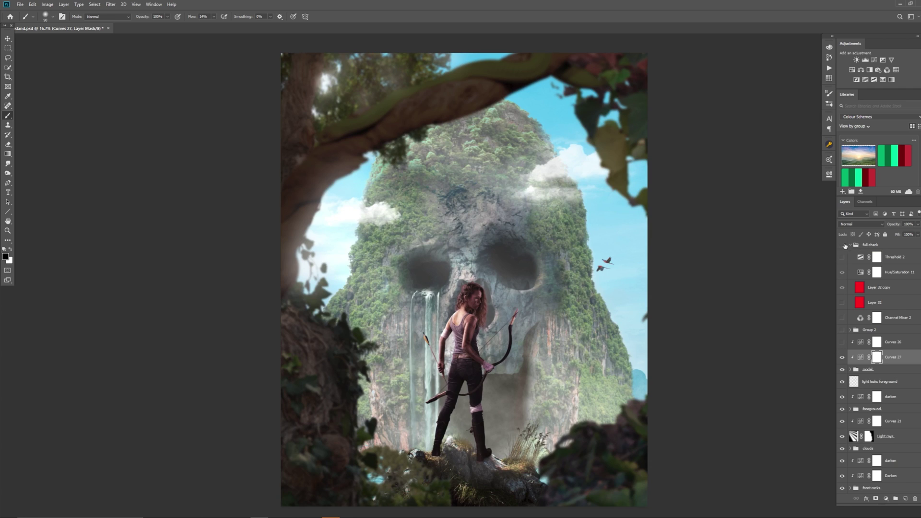
pyautogui.click(842, 245)
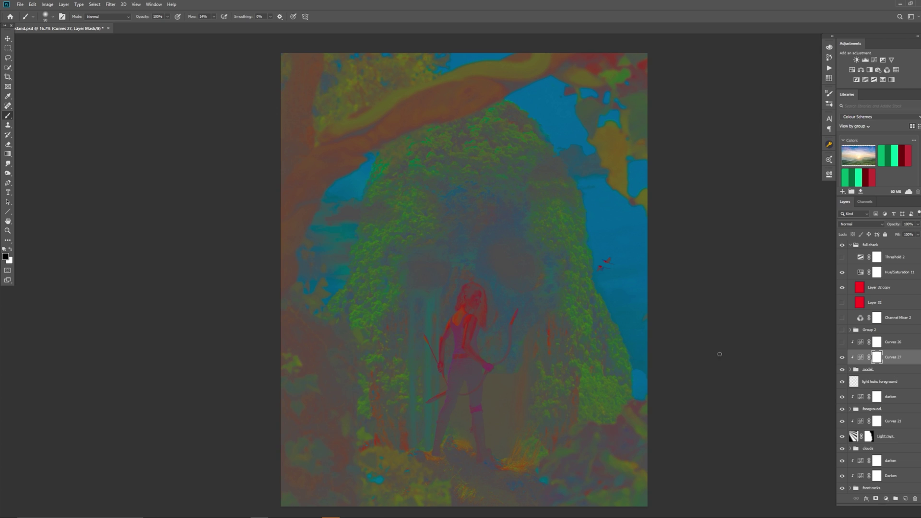
# Step: Switch off Curves 27, recompare 'full check', then hide the Hue/Saturation 11 and Layer 32 copy overlays
pyautogui.click(842, 357)
pyautogui.click(842, 246)
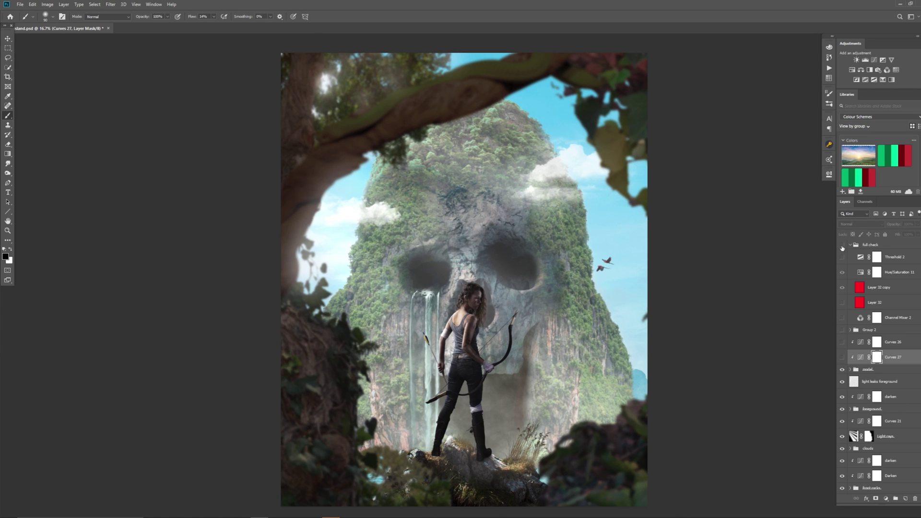
pyautogui.click(842, 247)
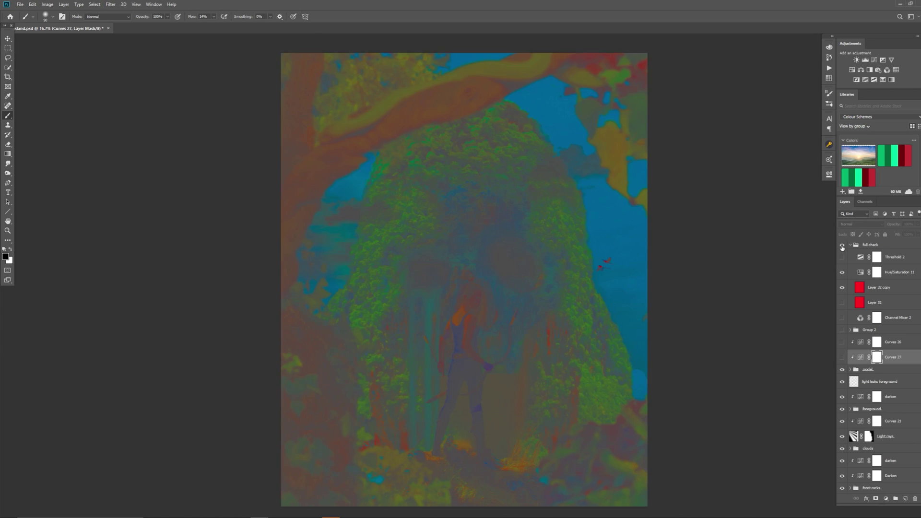
pyautogui.click(842, 272)
pyautogui.click(842, 287)
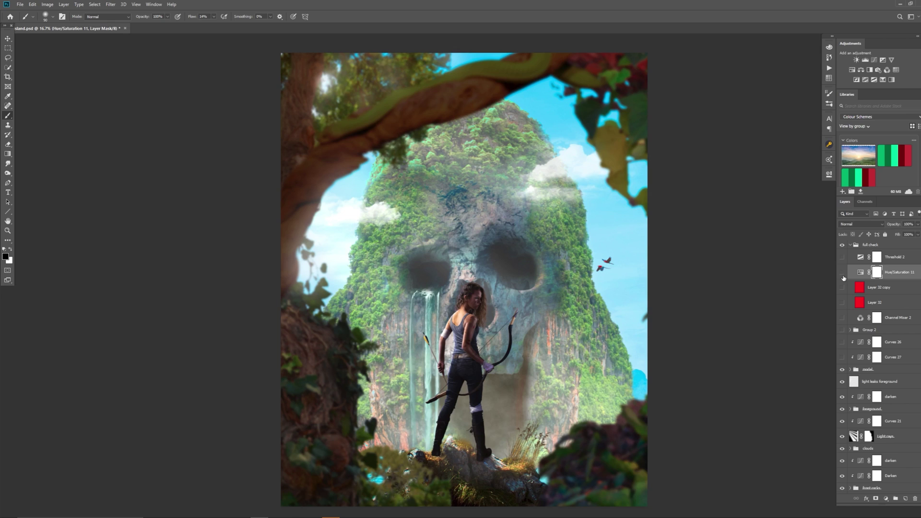
# Step: Toggle Hue/Saturation 11 off and turn the Threshold 2 black-and-white check on
pyautogui.click(842, 273)
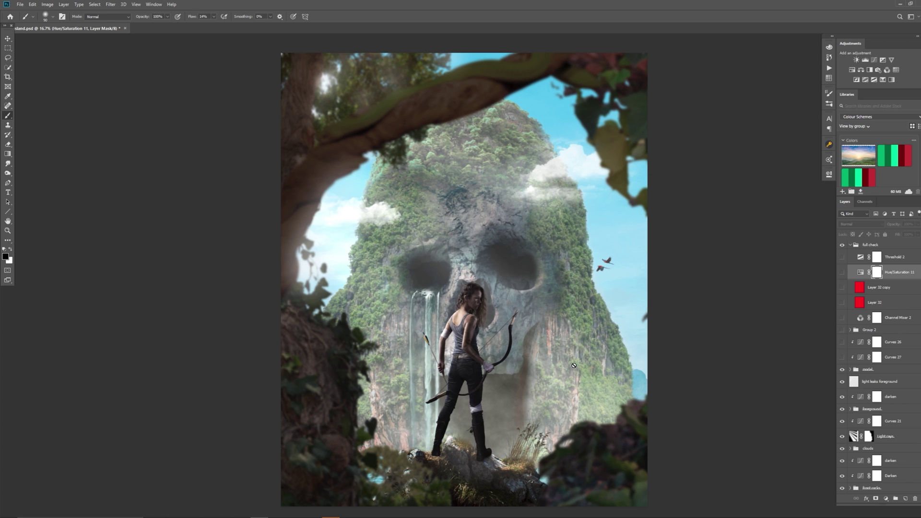
pyautogui.click(841, 259)
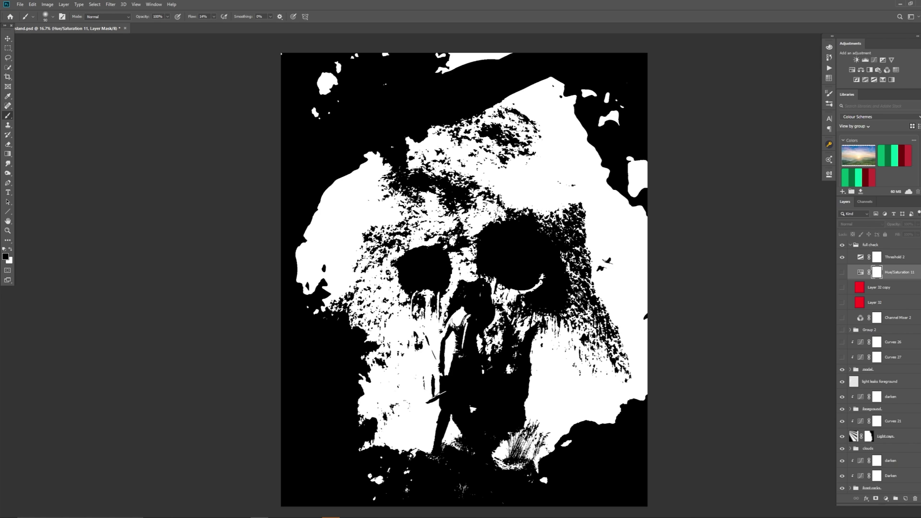
# Step: Swap Threshold 2 for Channel Mixer 2 grayscale, compare Curves 26 on and off, then hide Channel Mixer 2
pyautogui.click(842, 258)
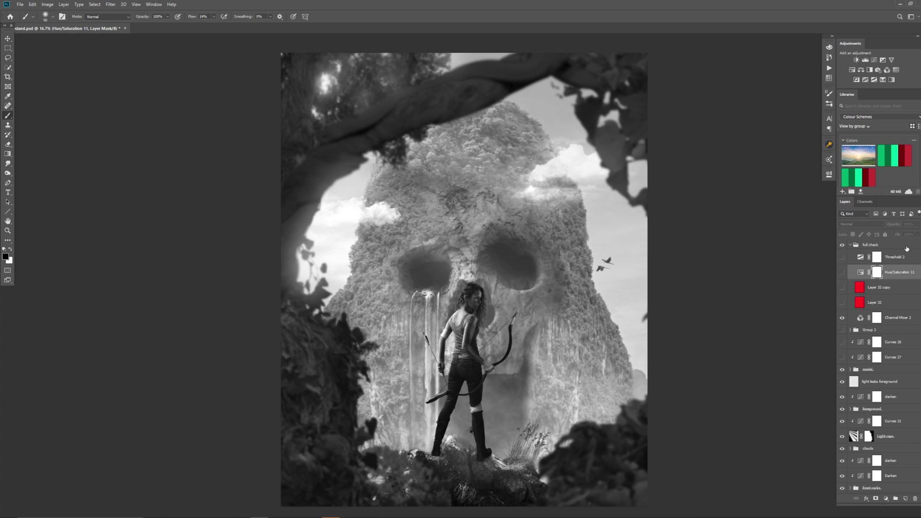
pyautogui.click(842, 317)
pyautogui.click(842, 343)
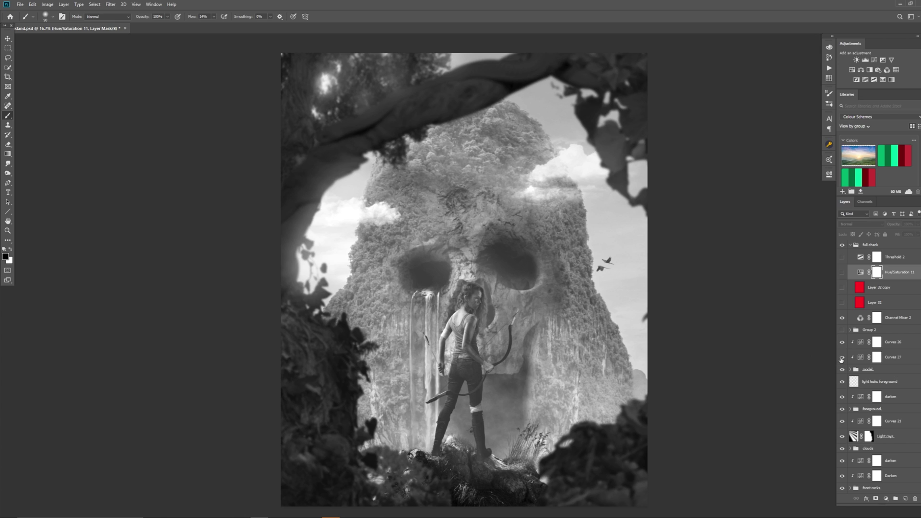
pyautogui.click(843, 342)
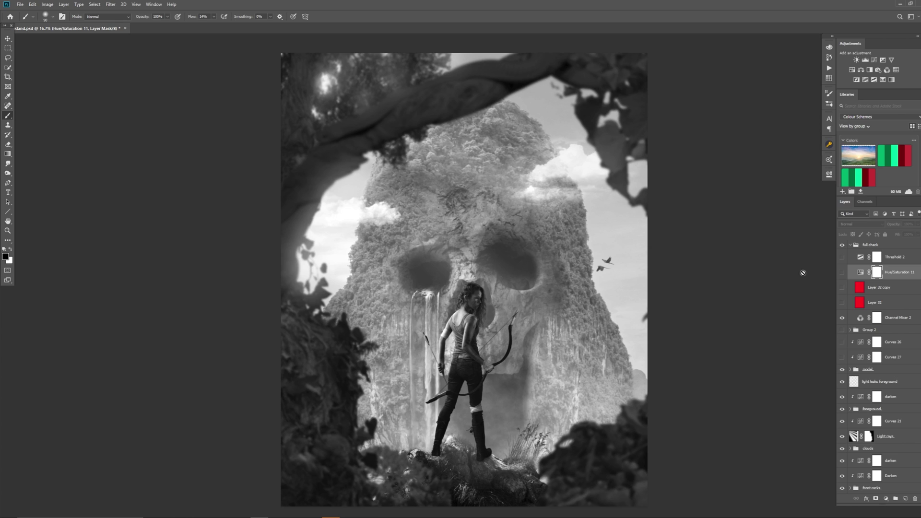
pyautogui.click(842, 317)
pyautogui.click(842, 302)
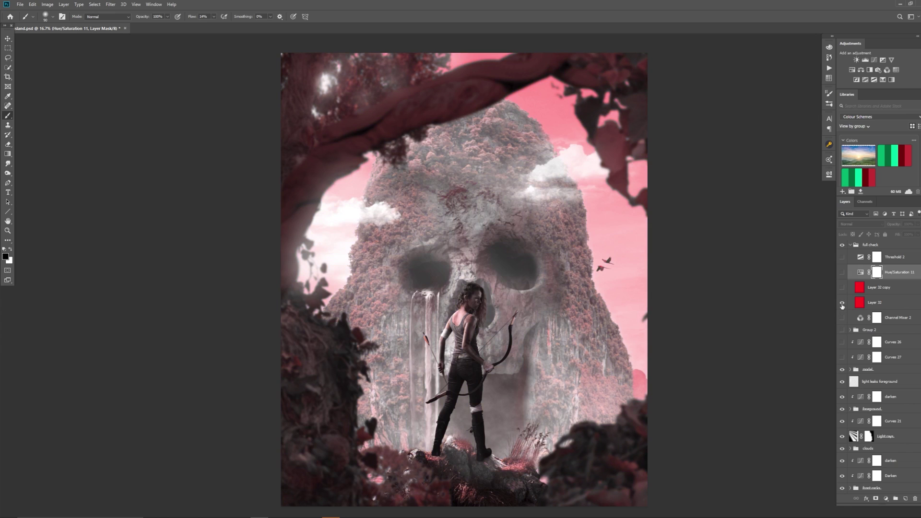
pyautogui.click(842, 287)
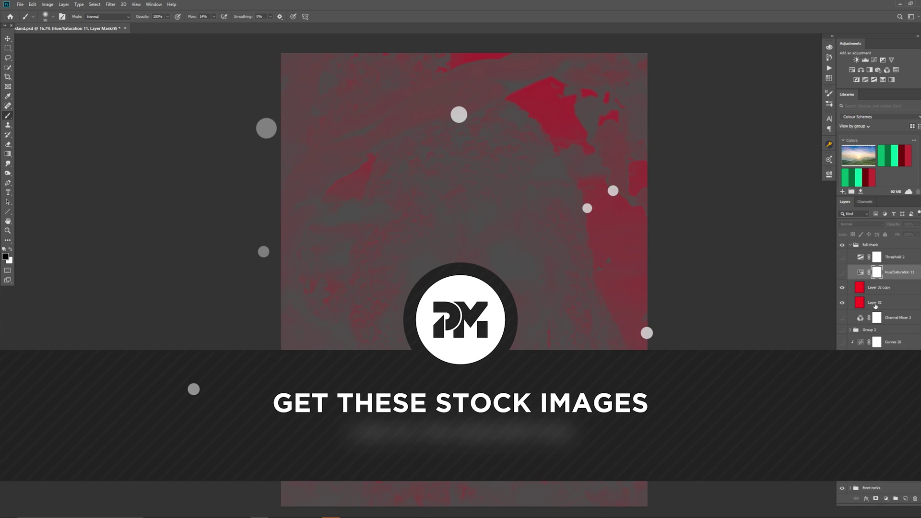
pyautogui.click(841, 287)
pyautogui.click(842, 303)
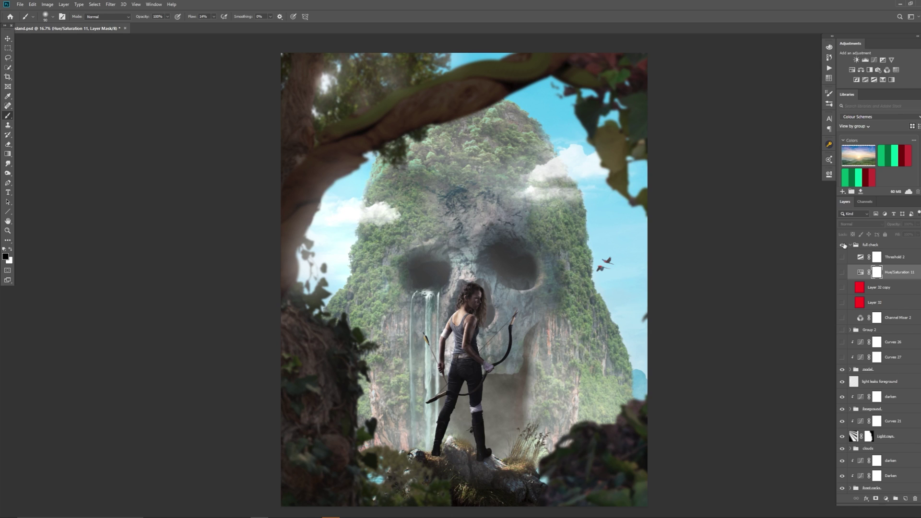
# Step: Hide 'full check' and flick Layer 32 and Layer 32 copy off and back on
pyautogui.click(843, 247)
pyautogui.click(841, 287)
pyautogui.click(842, 303)
pyautogui.click(842, 302)
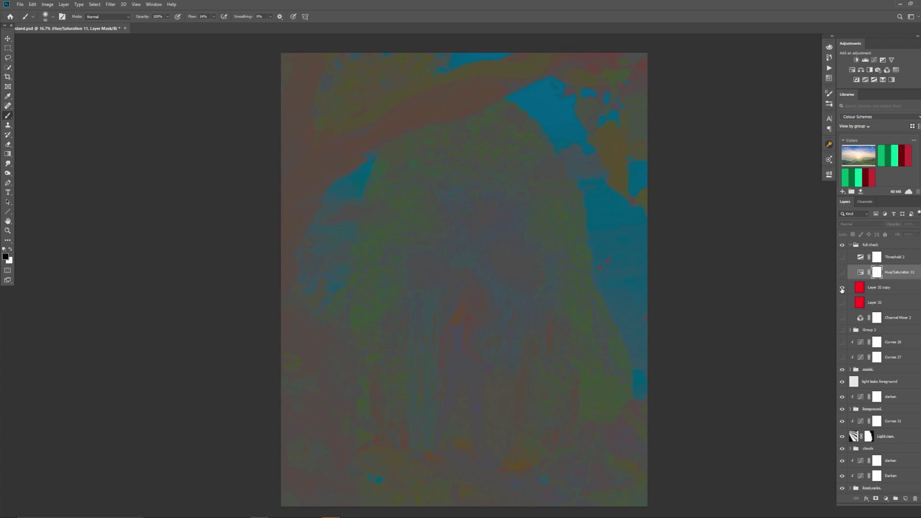
pyautogui.click(841, 287)
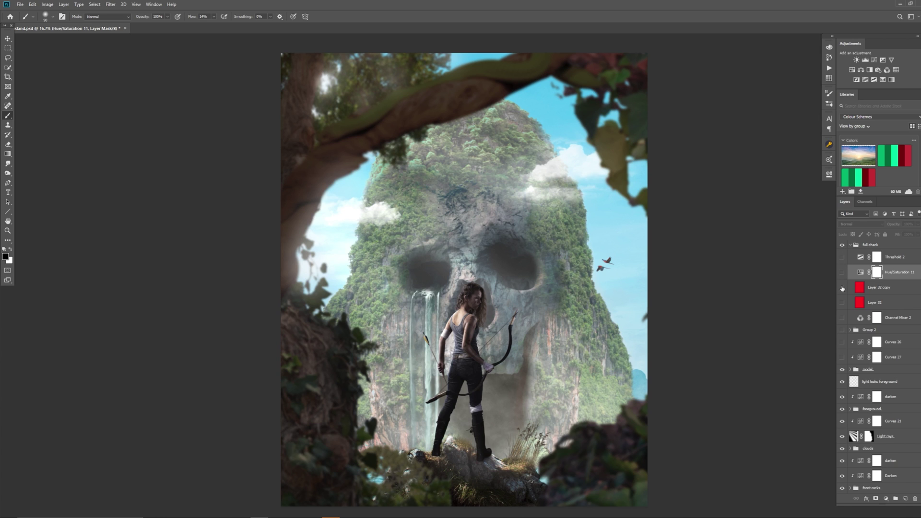
pyautogui.click(841, 287)
pyautogui.click(842, 303)
# Step: Compare 'full check' off and on several times, finishing with Layer 32 copy hidden
pyautogui.click(841, 245)
pyautogui.click(841, 246)
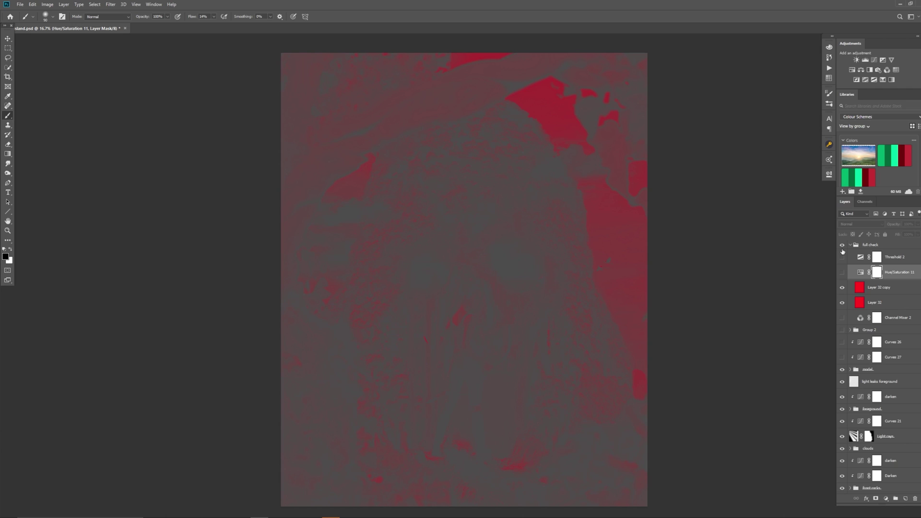
pyautogui.click(842, 246)
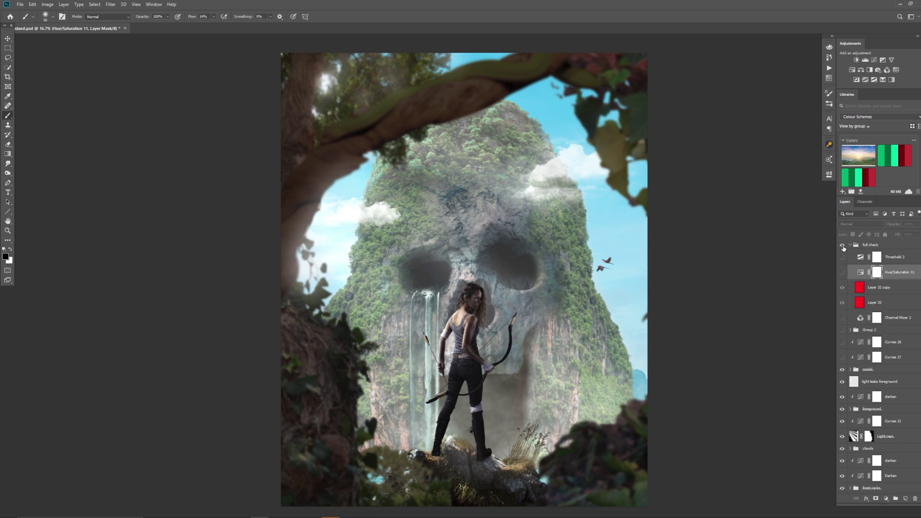
pyautogui.click(842, 245)
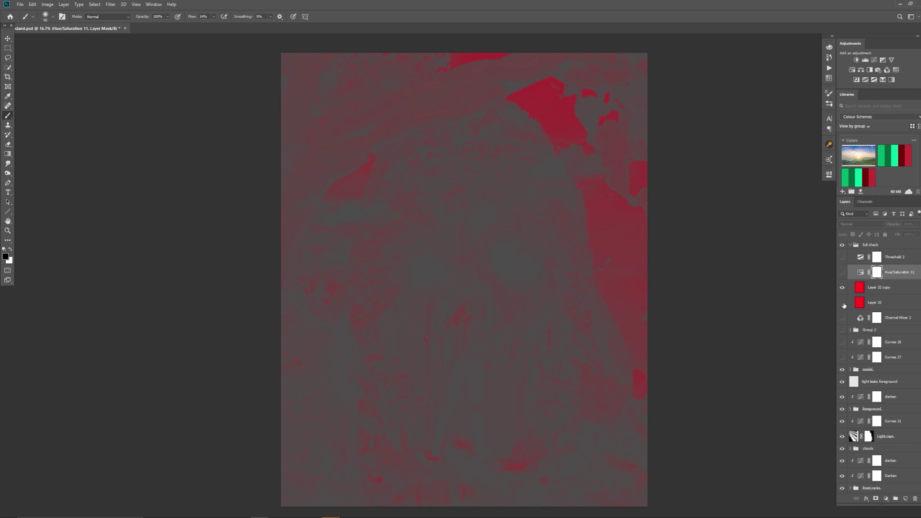
pyautogui.click(842, 287)
# Step: Show Hue/Saturation 11, Layer 32 copy and Curves 27, hide Curves 26, then hide 'full check'
pyautogui.click(842, 272)
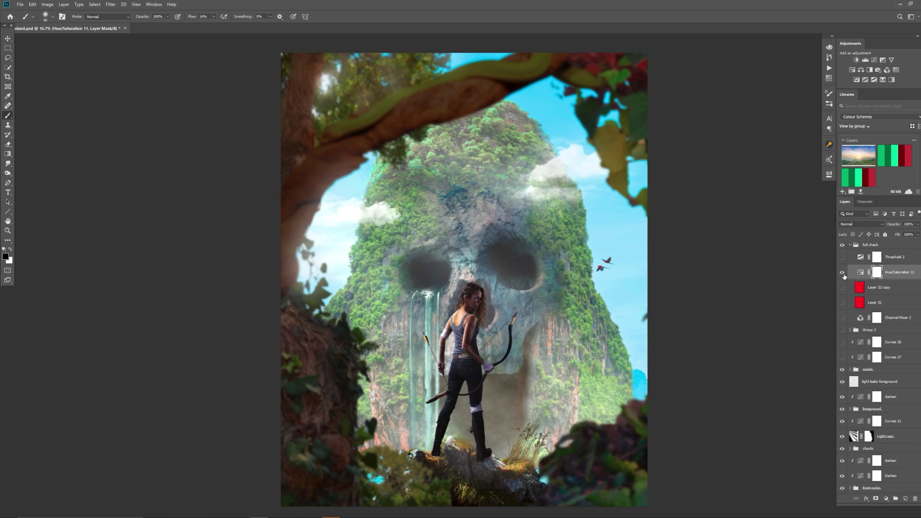
pyautogui.click(842, 288)
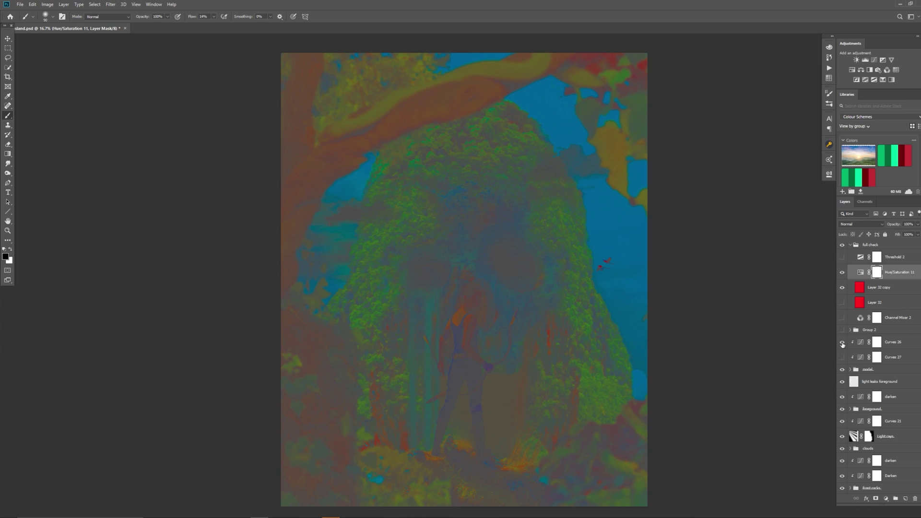
pyautogui.click(842, 357)
pyautogui.click(842, 342)
pyautogui.click(841, 245)
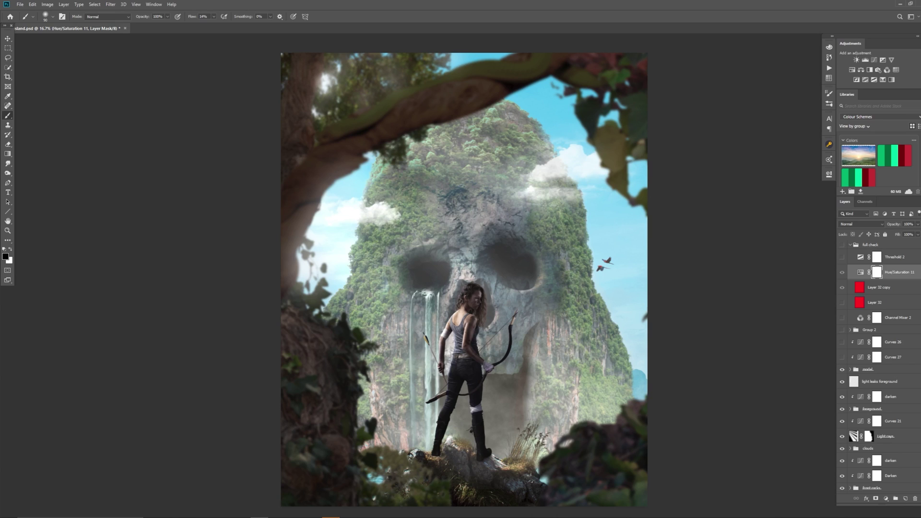